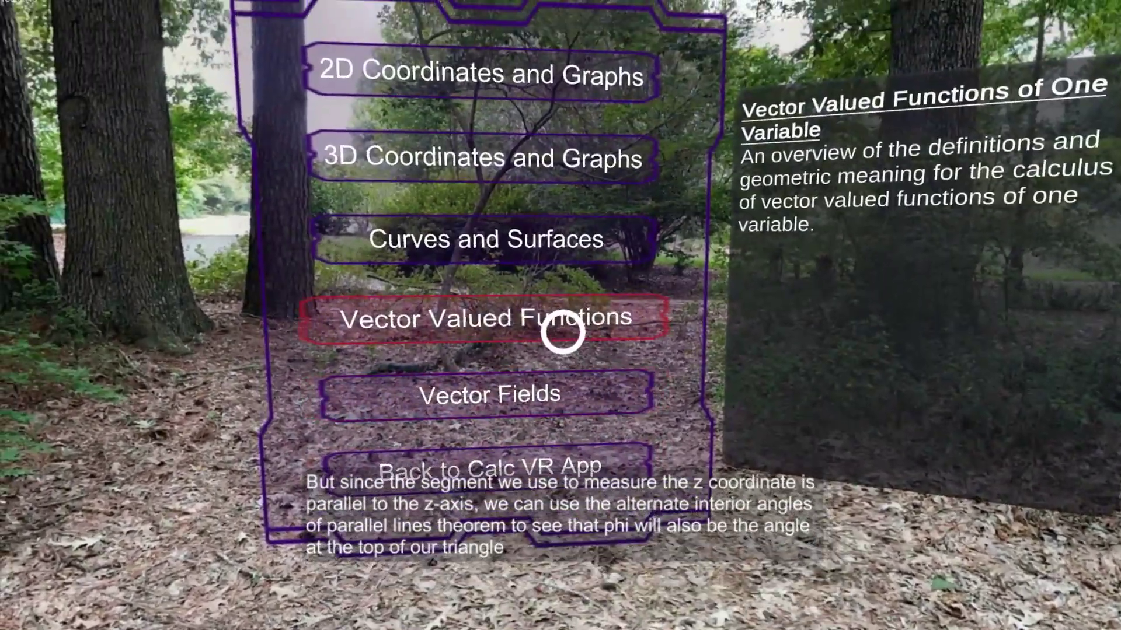
- Open the Vector Valued Function Demo from the Vector Valued Functions lessons
{"action": "left_click", "coordinate": [562, 333]}
{"action": "left_click", "coordinate": [562, 332]}
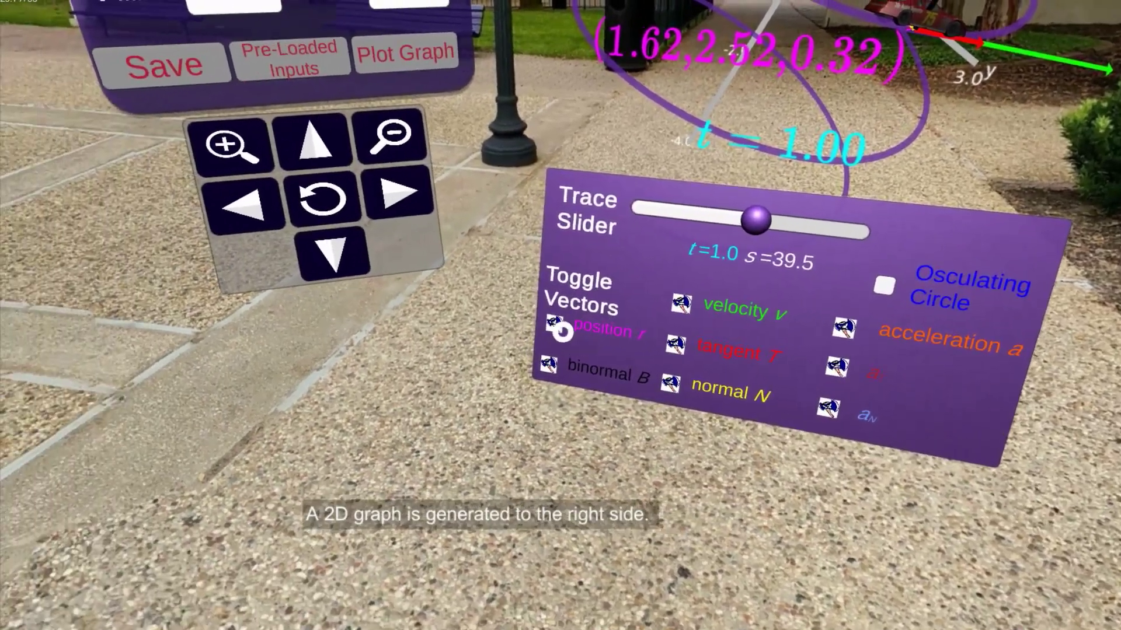
- Hide the binormal and tangent vectors, keep the position vector, and slide the trace point to t = -1.7
{"action": "left_click", "coordinate": [436, 367]}
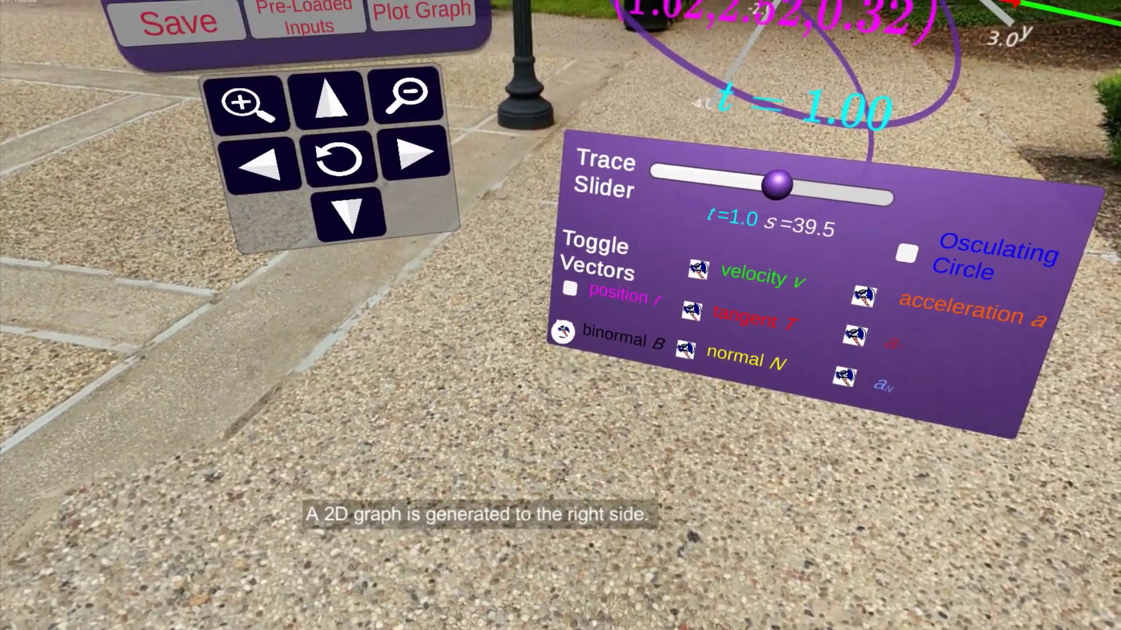
{"action": "left_click", "coordinate": [561, 338]}
{"action": "left_click", "coordinate": [567, 299]}
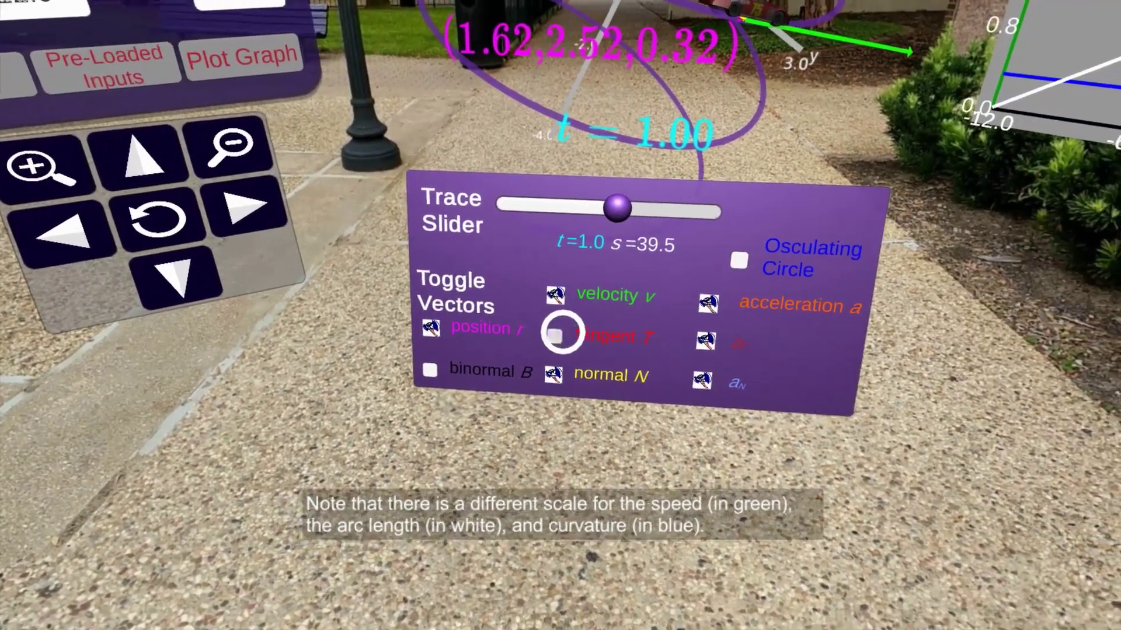
{"action": "left_click", "coordinate": [595, 337]}
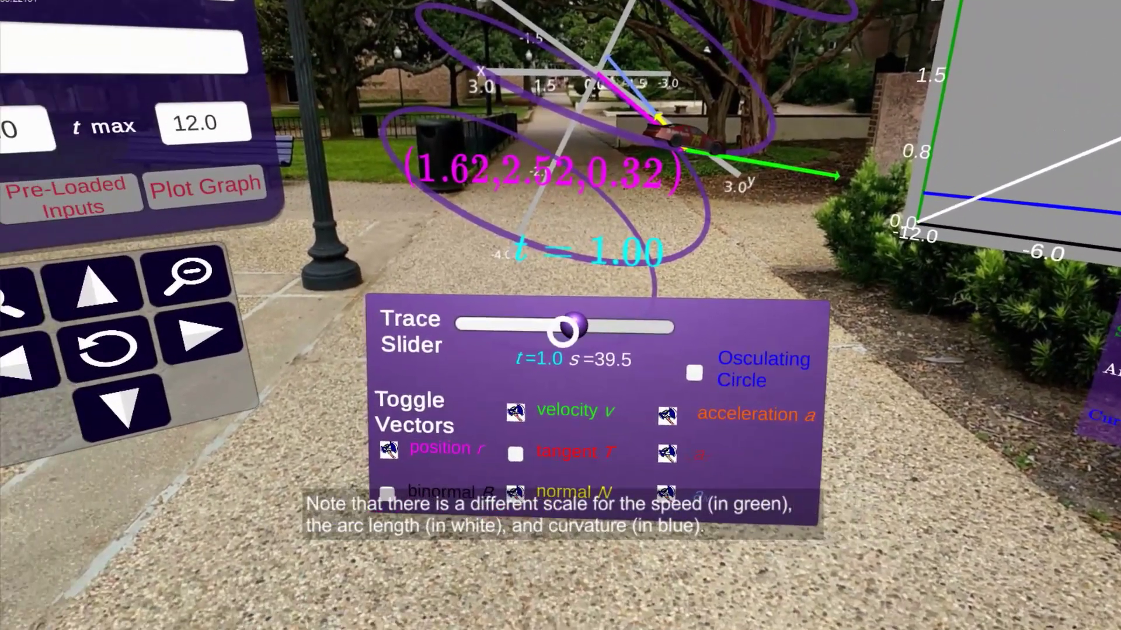
{"action": "left_click_drag", "start_coordinate": [562, 328], "coordinate": [562, 327]}
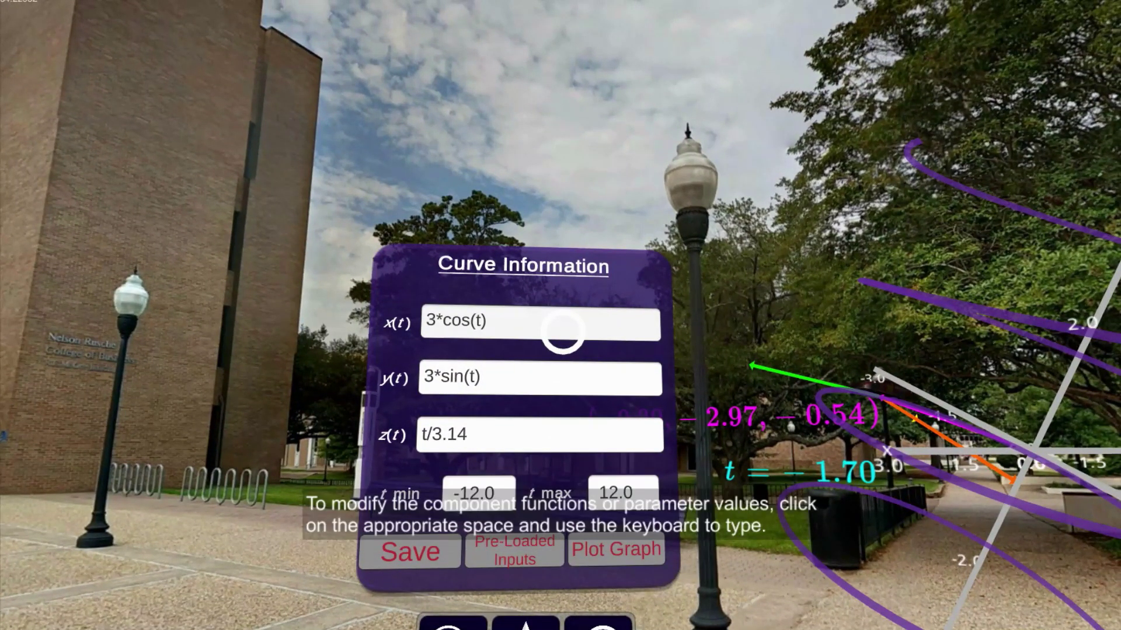
- Start editing x(t) and place the insertion point right after the coefficient 3
{"action": "left_click", "coordinate": [562, 332]}
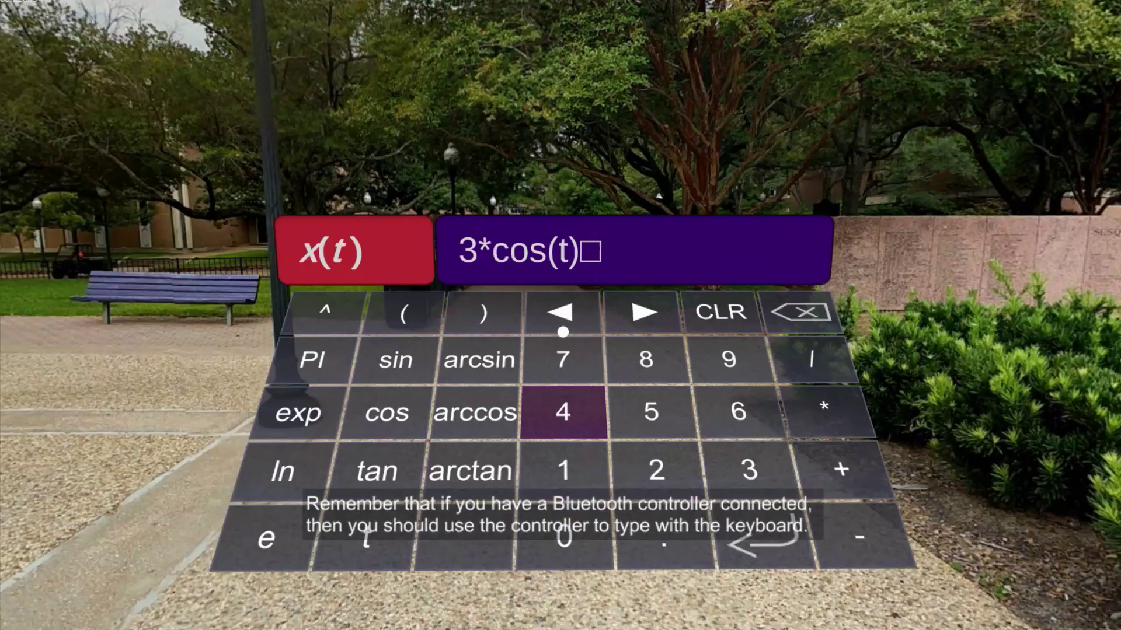
{"action": "key", "text": "Down"}
{"action": "key", "text": "Up"}
{"action": "key", "text": "Right"}
{"action": "key", "text": "Right"}
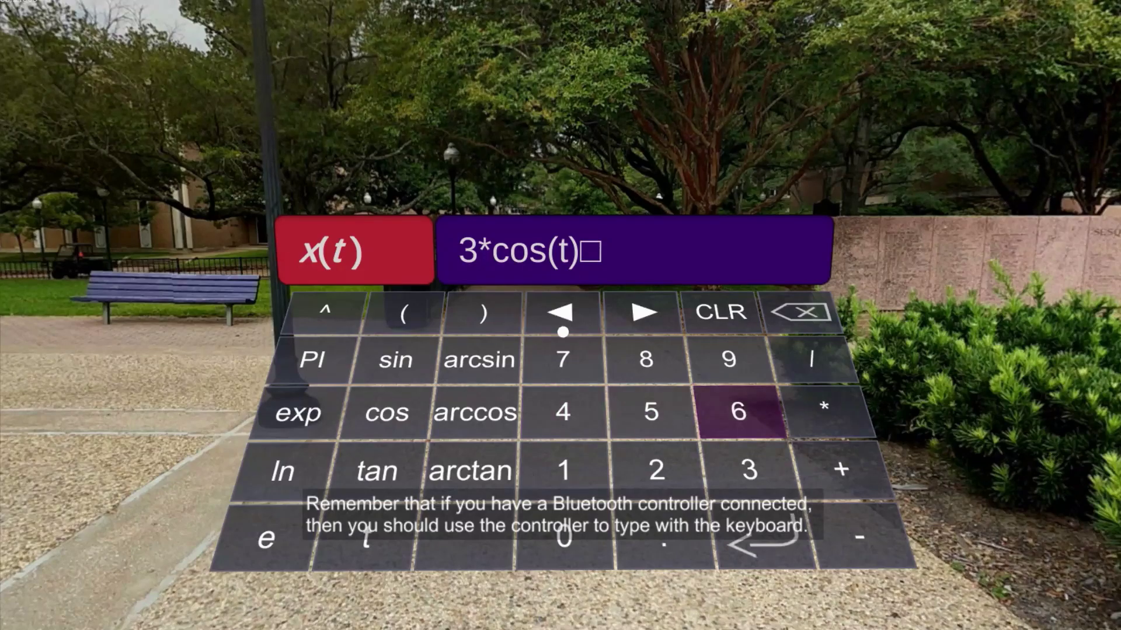
{"action": "key", "text": "Down"}
{"action": "key", "text": "Down"}
{"action": "key", "text": "Down"}
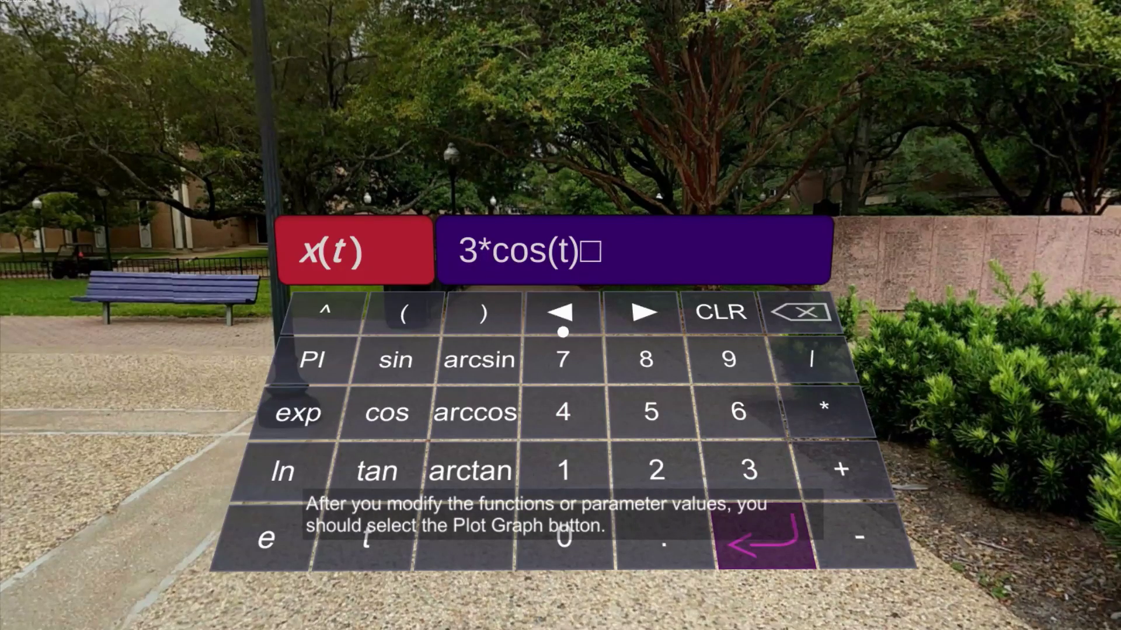
{"action": "key", "text": "Up"}
{"action": "key", "text": "Down"}
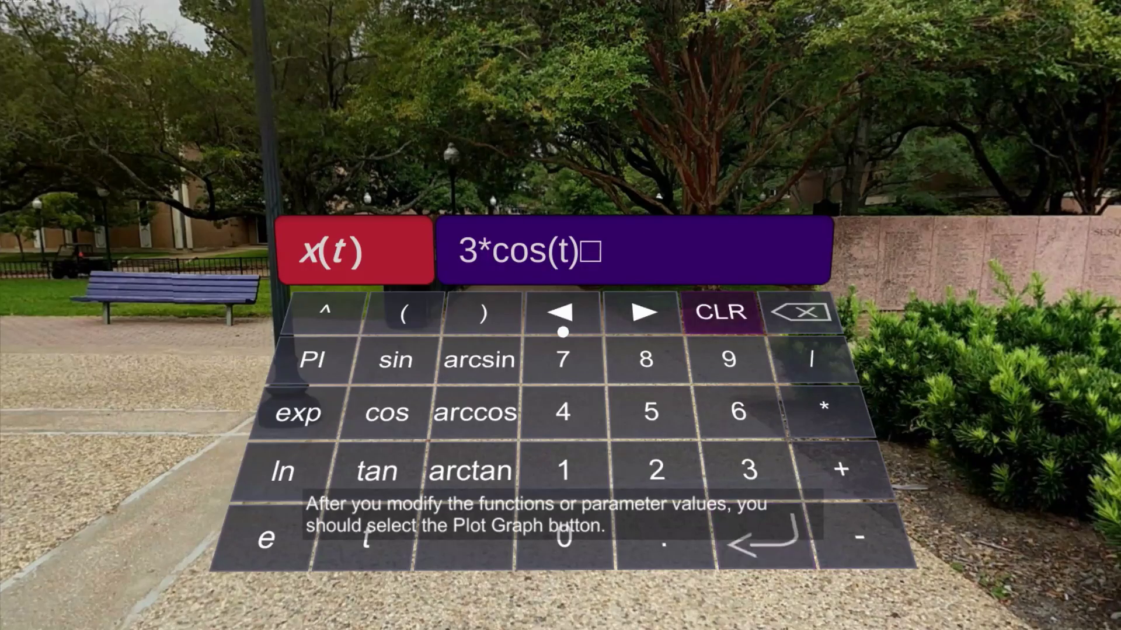
{"action": "key", "text": "Right"}
{"action": "key", "text": "Right"}
{"action": "key", "text": "Right"}
{"action": "key", "text": "Right"}
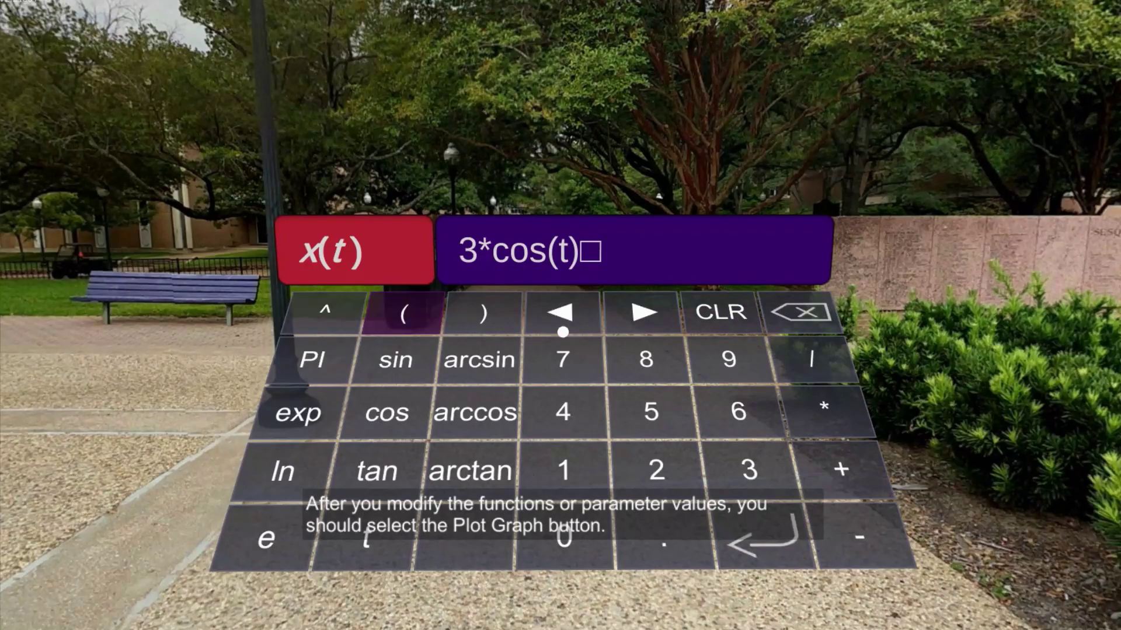
{"action": "key", "text": "Right"}
{"action": "key", "text": "Return"}
{"action": "key", "text": "Return"}
{"action": "key", "text": "Return"}
{"action": "key", "text": "Return"}
{"action": "key", "text": "Return"}
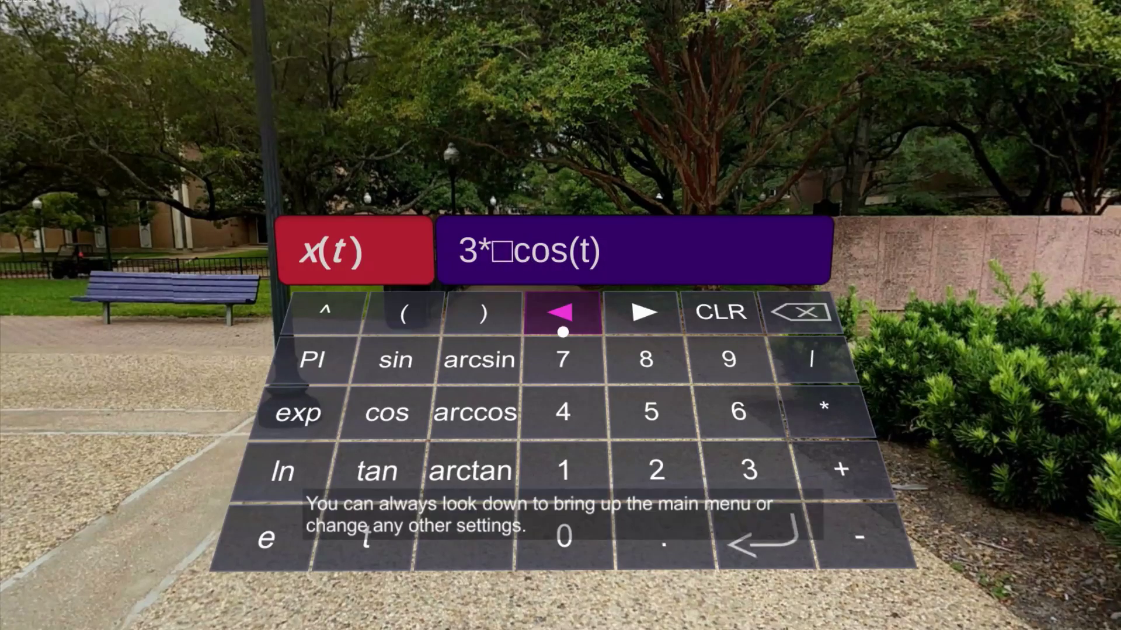
{"action": "key", "text": "Return"}
{"action": "key", "text": "Up"}
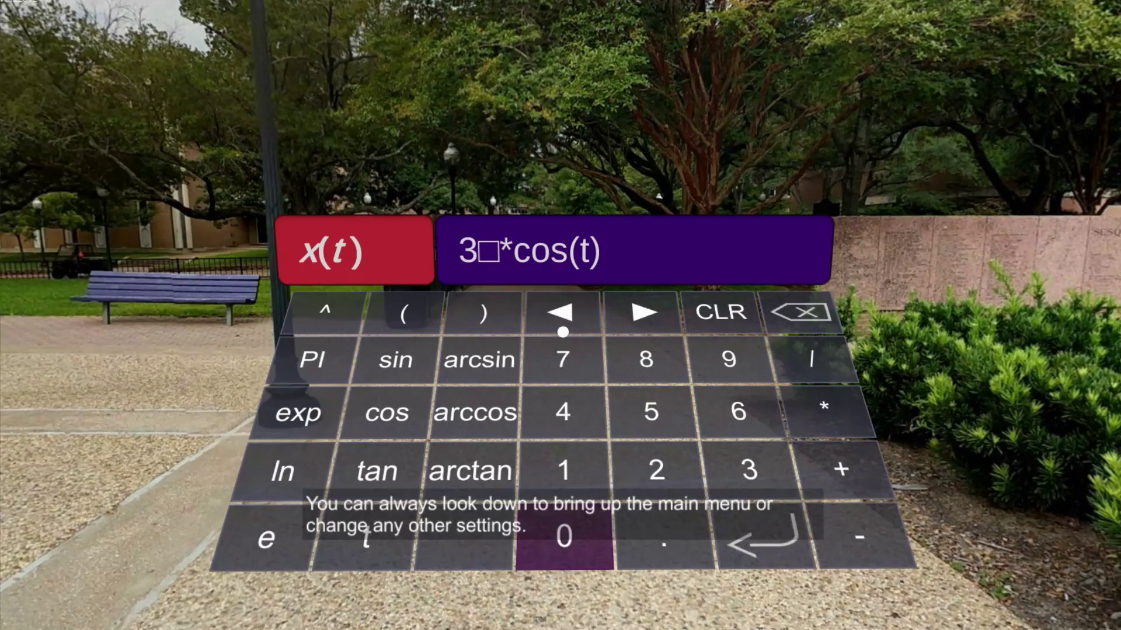
{"action": "key", "text": "Down"}
{"action": "key", "text": "Right"}
{"action": "key", "text": "Right"}
{"action": "key", "text": "Right"}
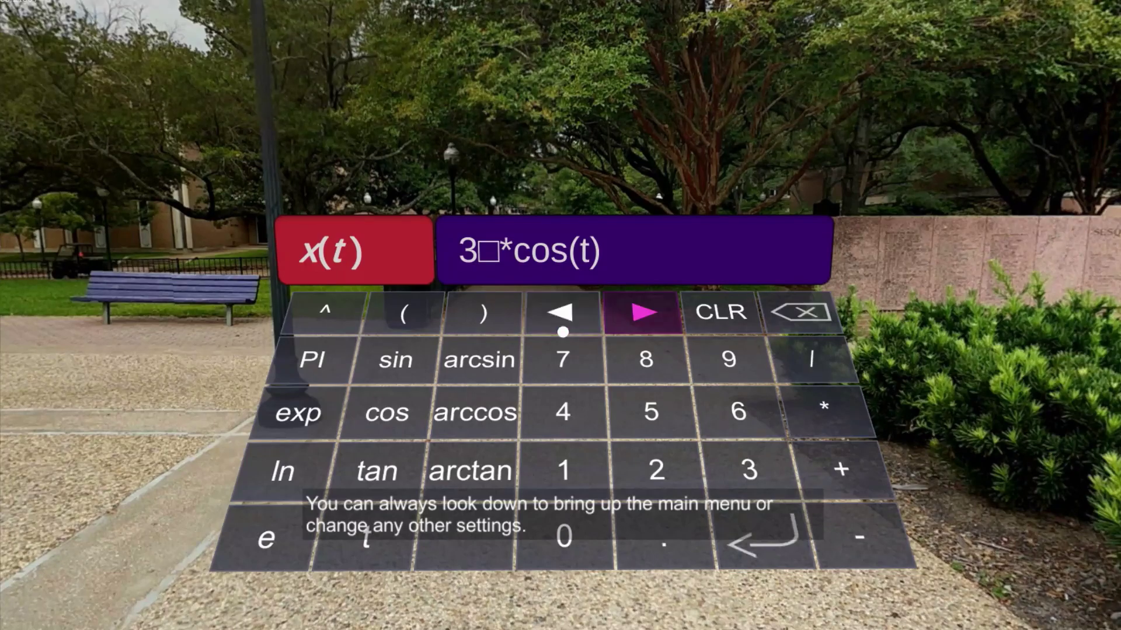
- Replace the 3 with 6 so x(t) reads 6*cos(t), and confirm the entry
{"action": "key", "text": "Return"}
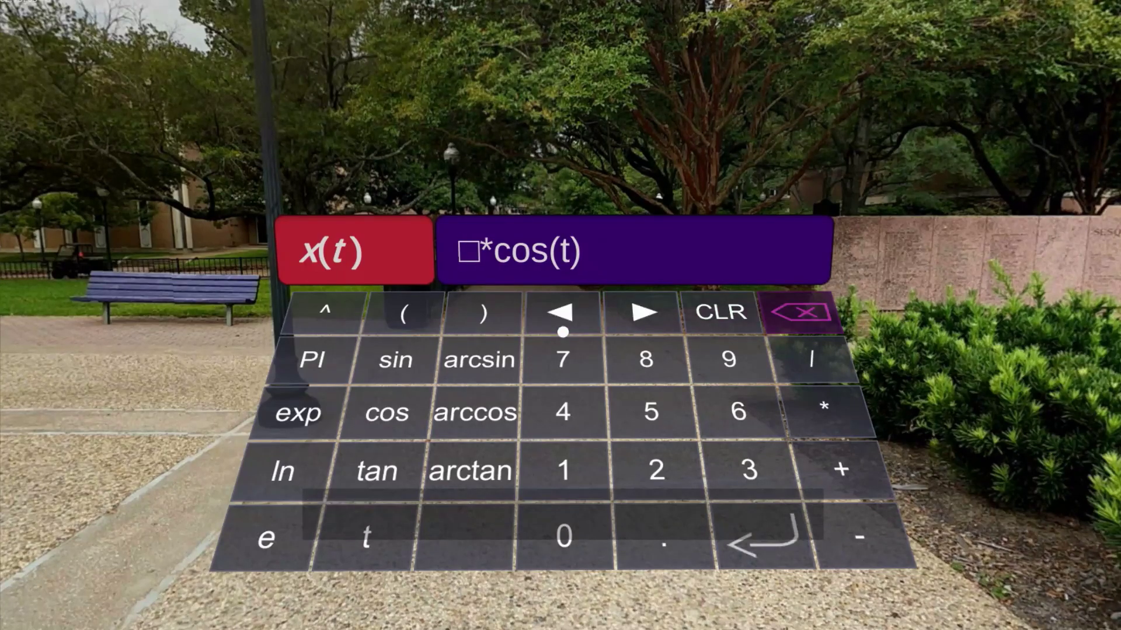
{"action": "key", "text": "Left"}
{"action": "key", "text": "Left"}
{"action": "key", "text": "Right"}
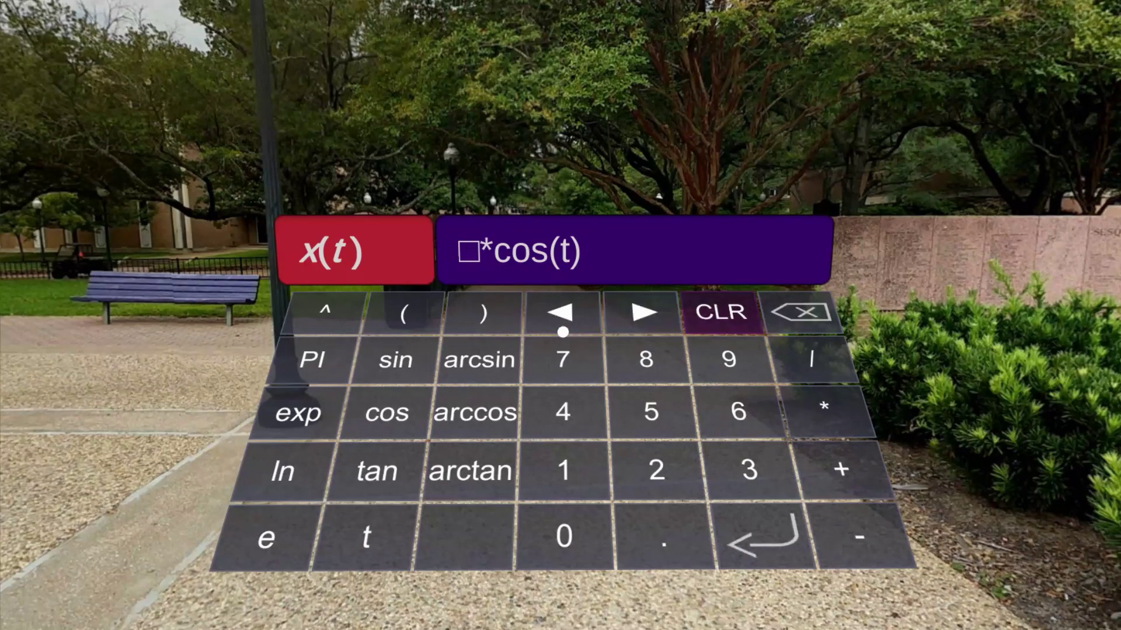
{"action": "key", "text": "Down"}
{"action": "key", "text": "Down"}
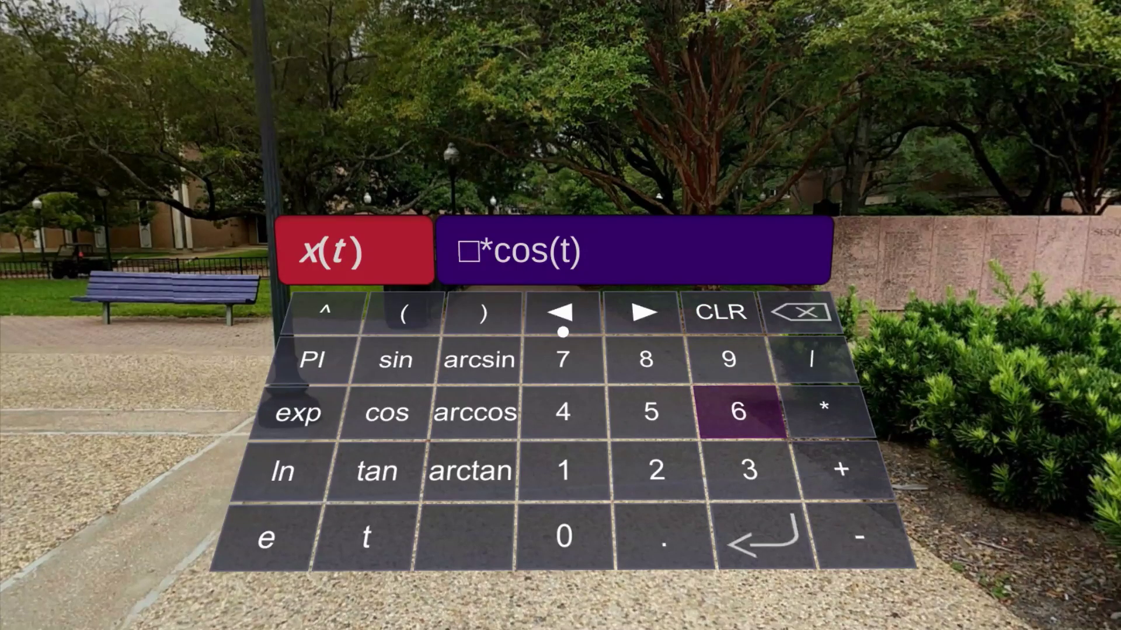
{"action": "key", "text": "Return"}
{"action": "key", "text": "Left"}
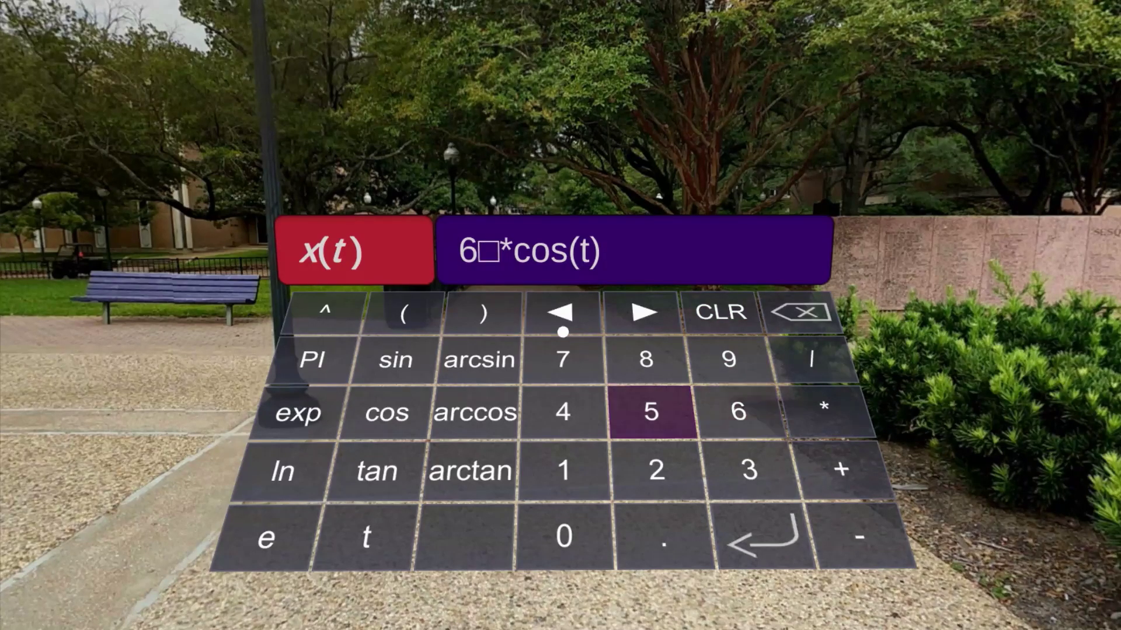
{"action": "key", "text": "Up"}
{"action": "key", "text": "Up"}
{"action": "key", "text": "Up"}
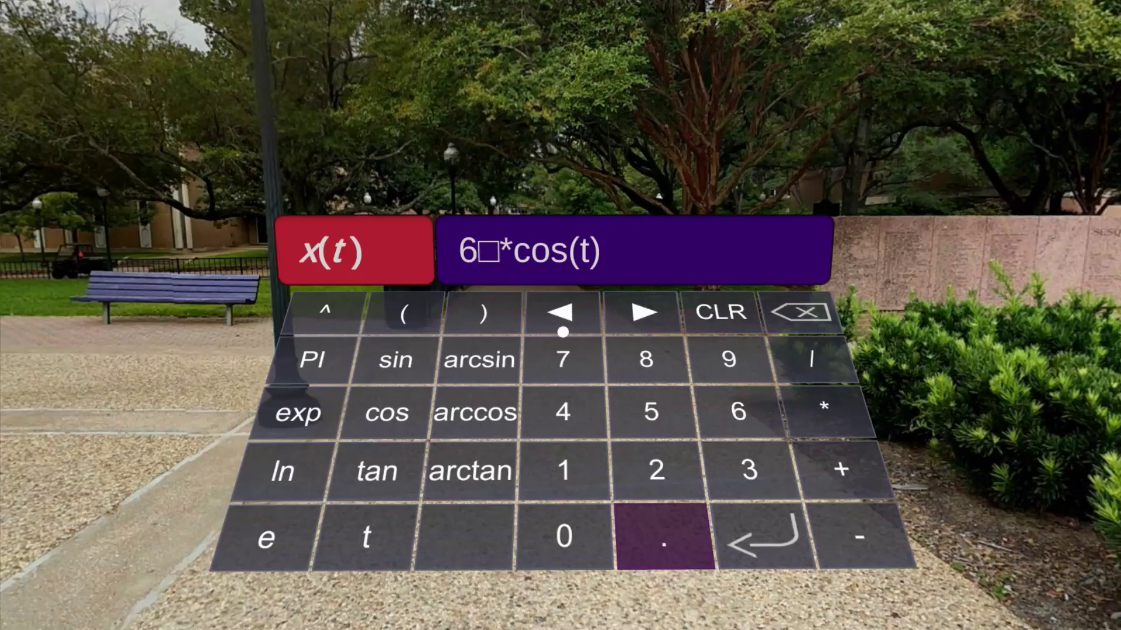
{"action": "key", "text": "Right"}
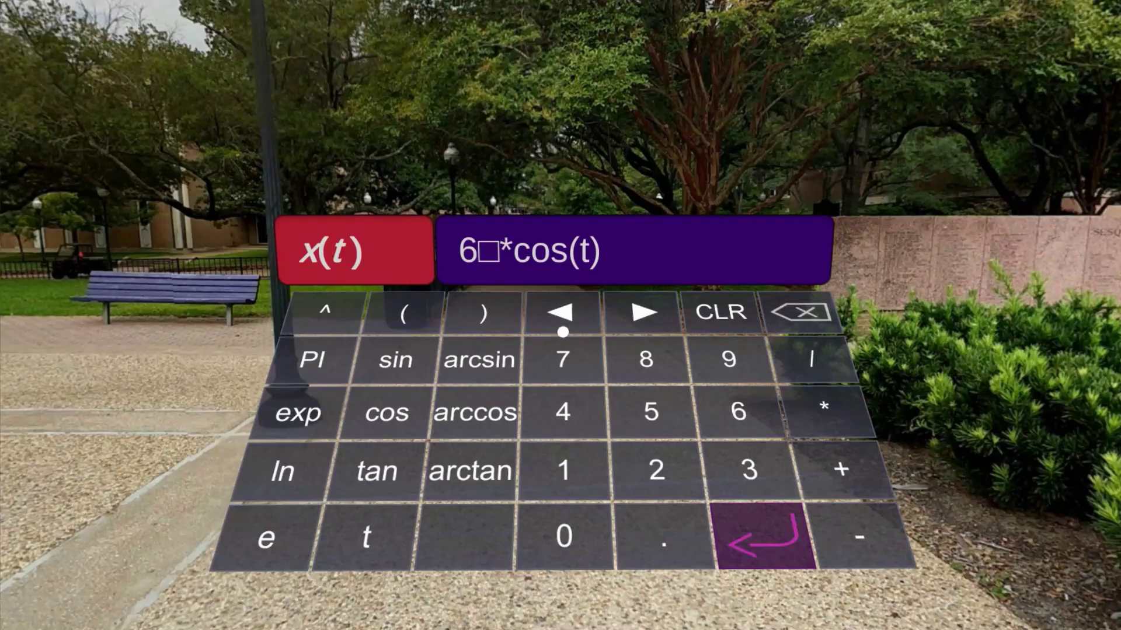
{"action": "key", "text": "Return"}
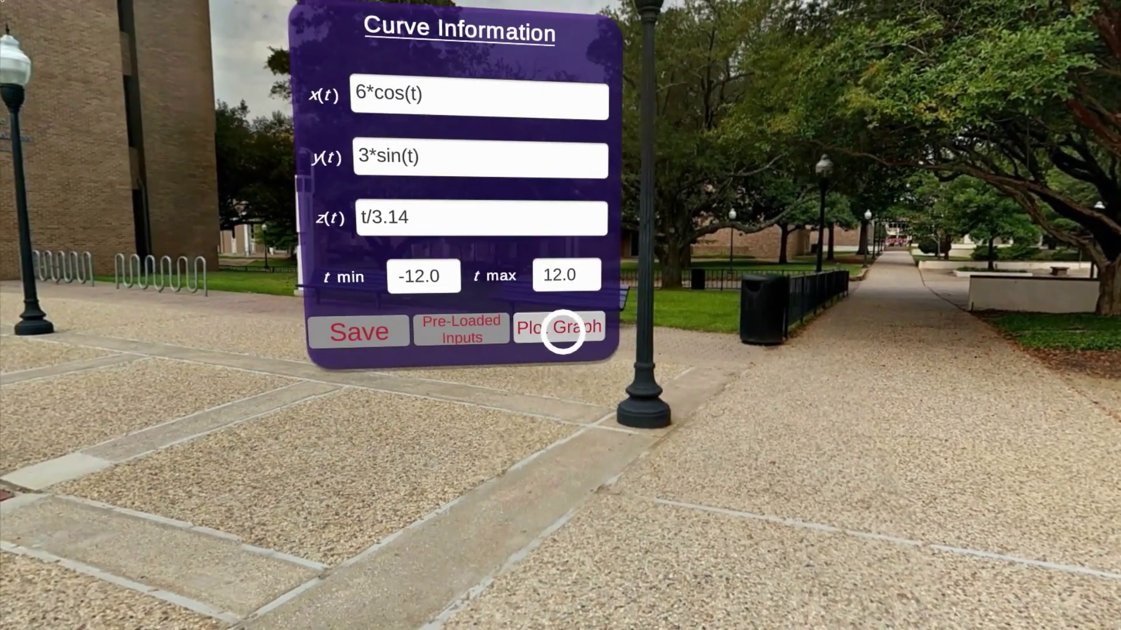
- Plot the curve and slide the trace point along it to t = 3.5
{"action": "left_click", "coordinate": [562, 334]}
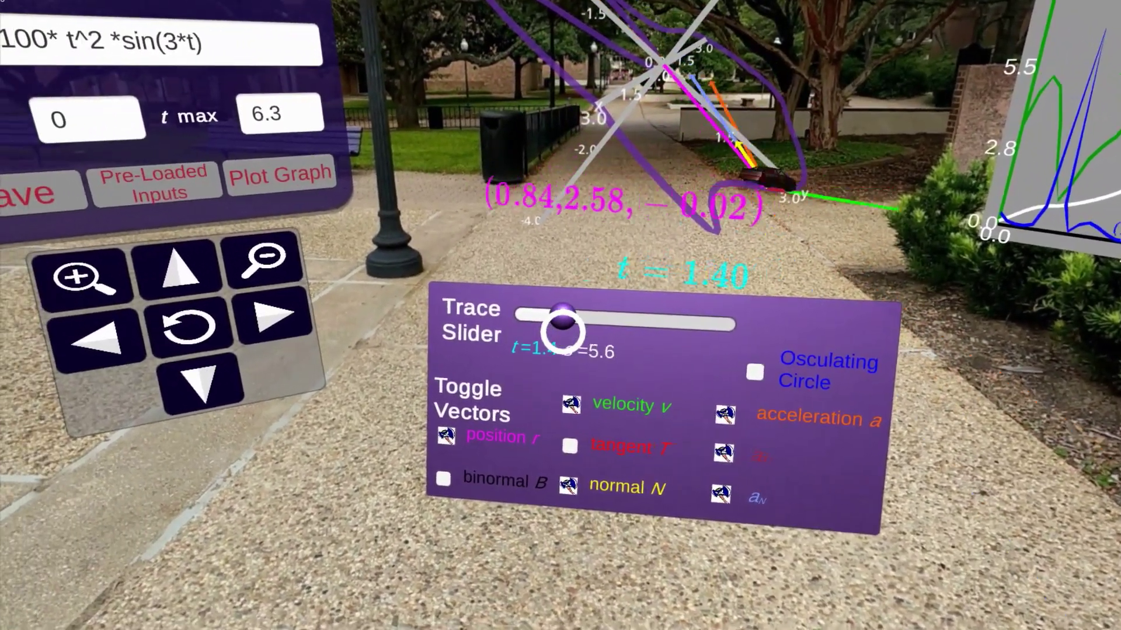
{"action": "left_click_drag", "start_coordinate": [562, 331], "coordinate": [562, 330]}
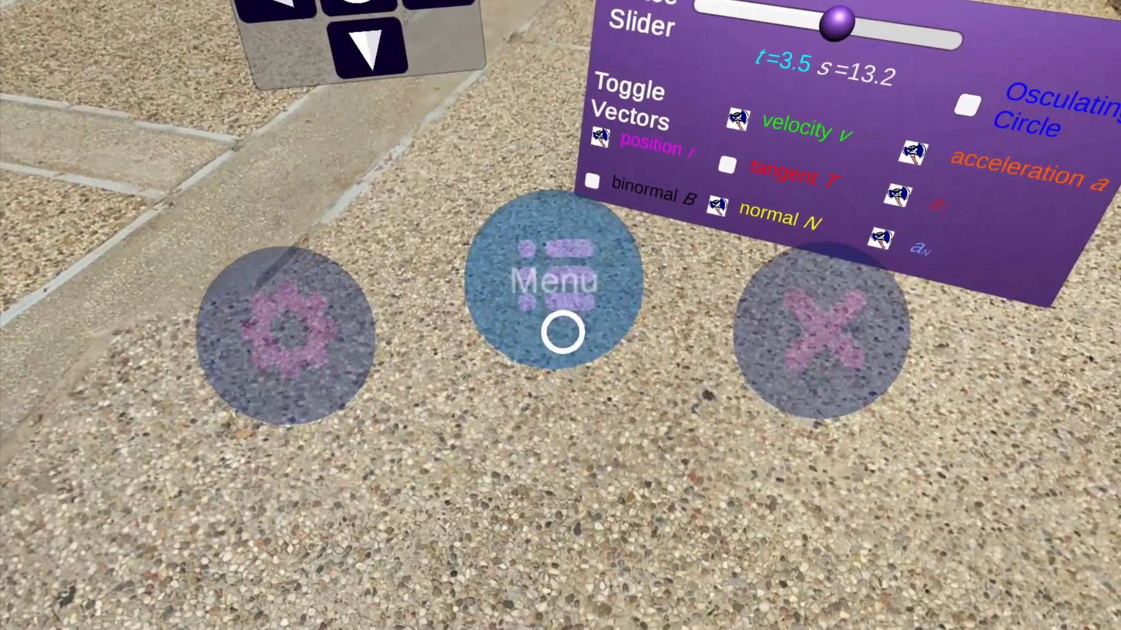
- Launch the Quadric Surfaces Demo from the Curves and Surfaces lessons and start it
{"action": "left_click", "coordinate": [562, 331]}
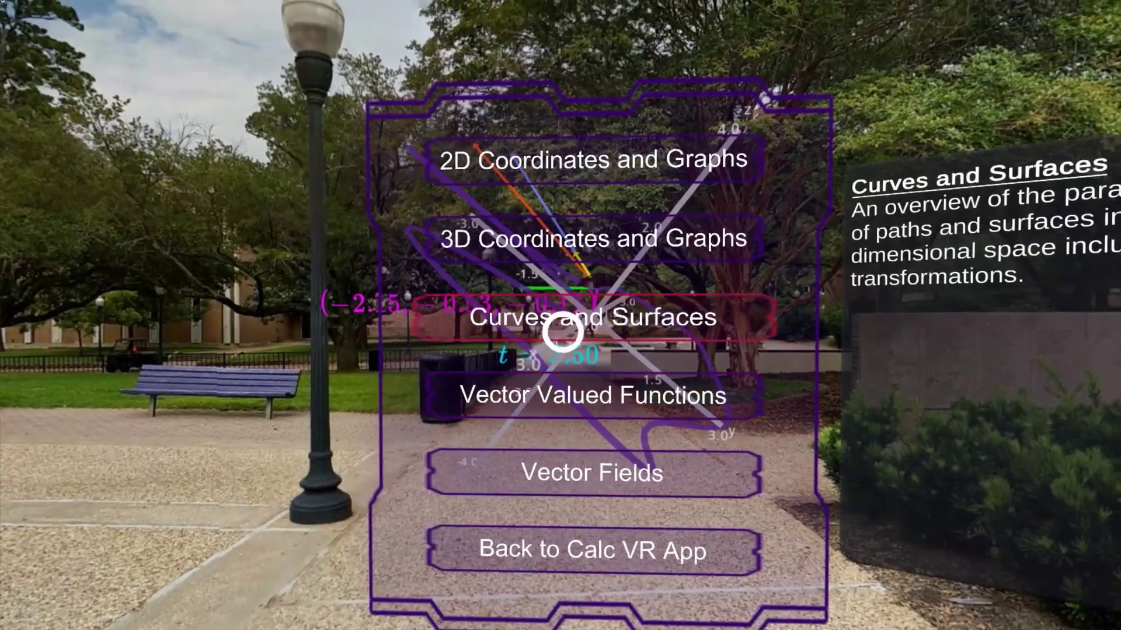
{"action": "left_click", "coordinate": [562, 331]}
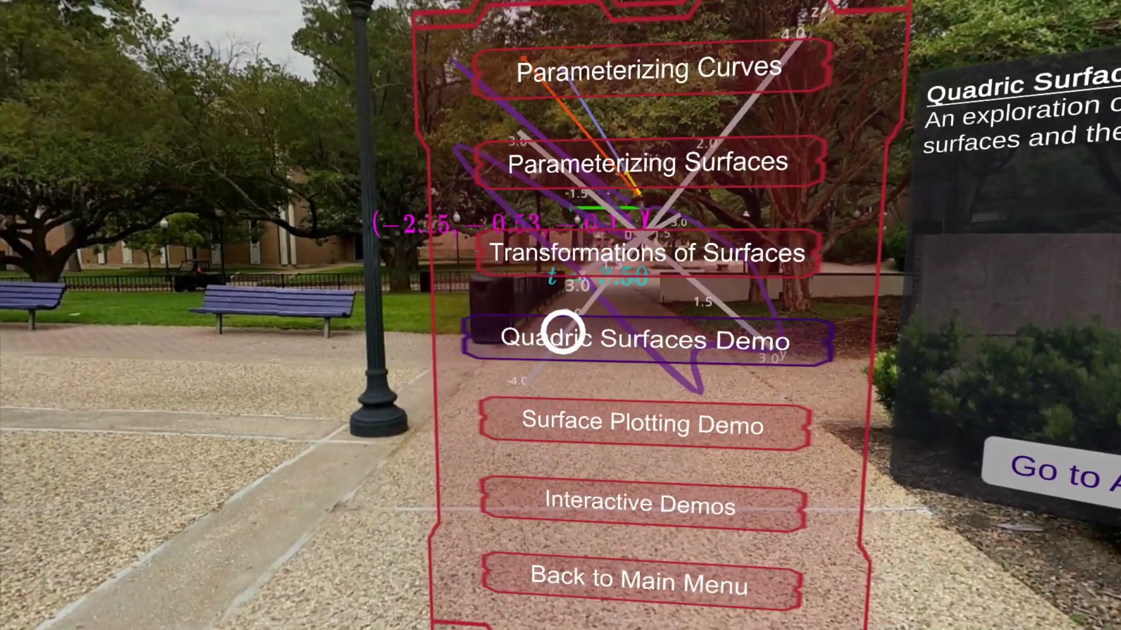
{"action": "left_click", "coordinate": [562, 331]}
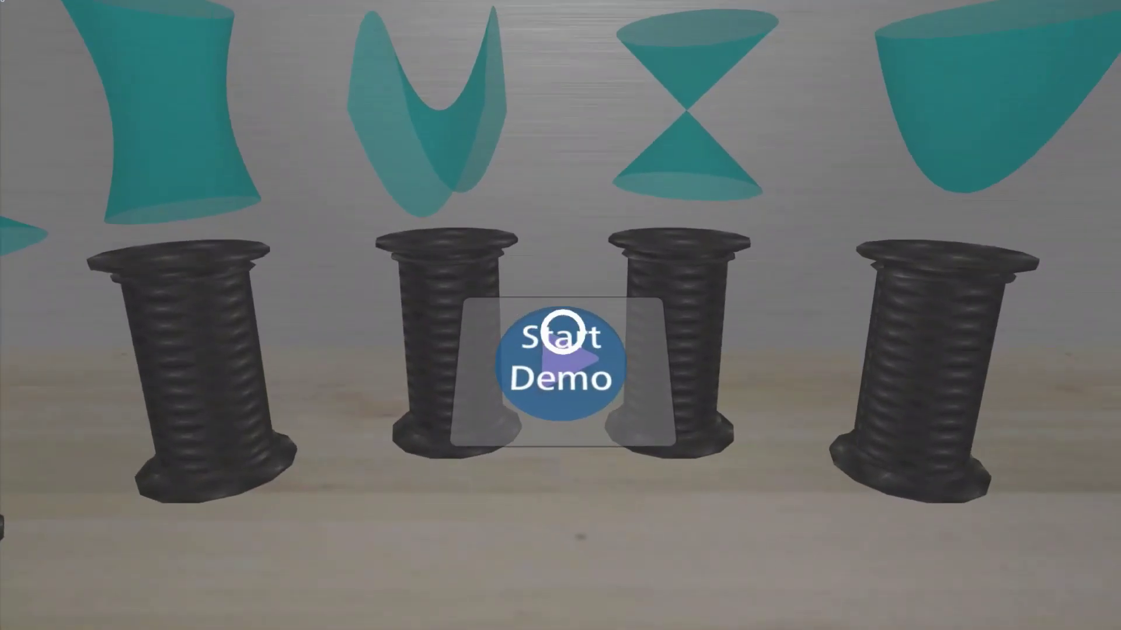
{"action": "left_click", "coordinate": [562, 332]}
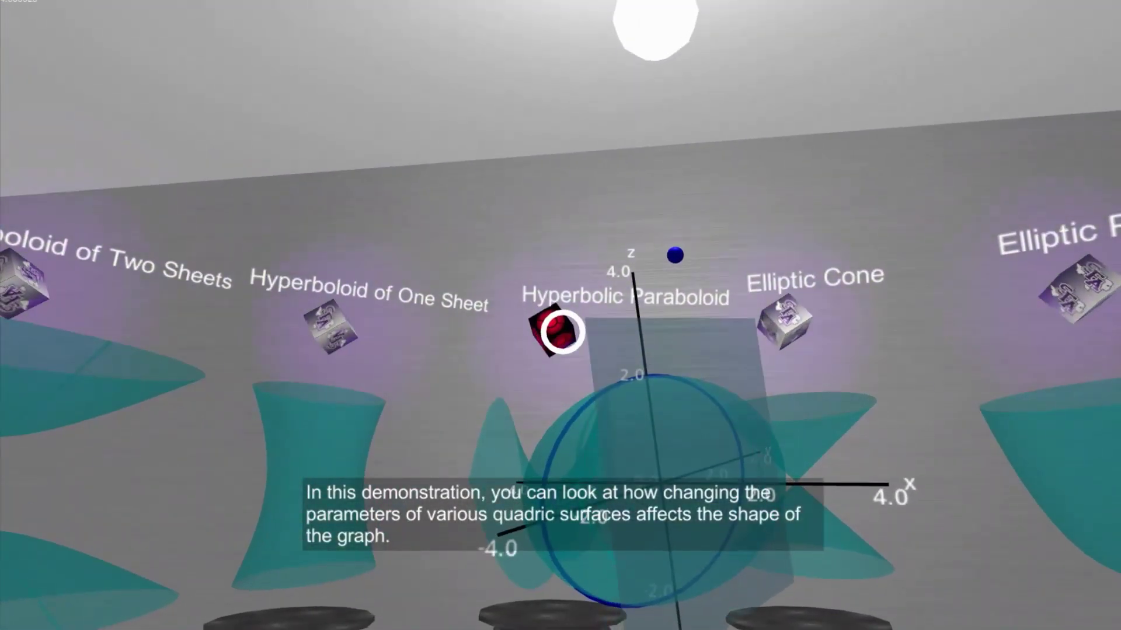
- Open the Hyperbolic Paraboloid, set a to 1.53, and briefly rotate the graph
{"action": "left_click", "coordinate": [562, 332]}
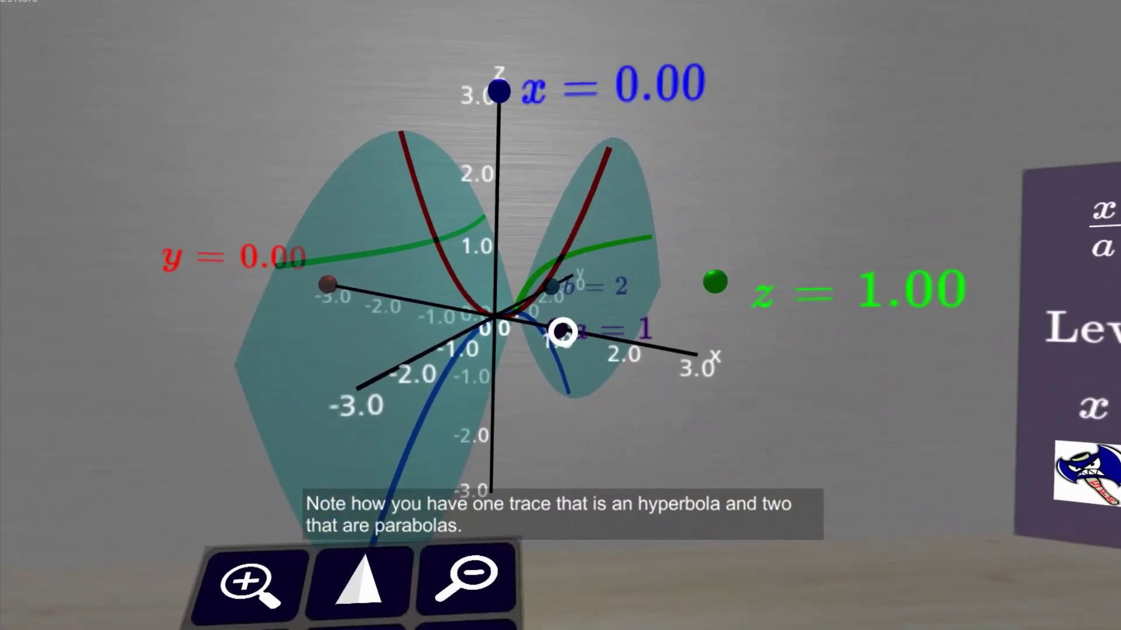
{"action": "left_click_drag", "start_coordinate": [561, 332], "coordinate": [562, 330]}
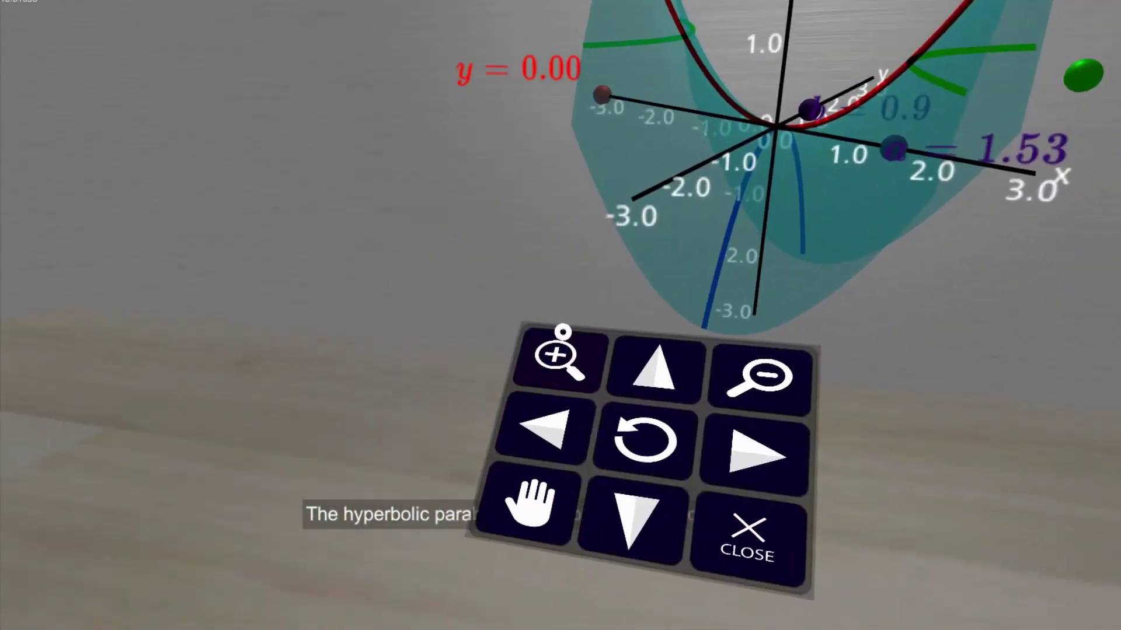
{"action": "left_click", "coordinate": [561, 332]}
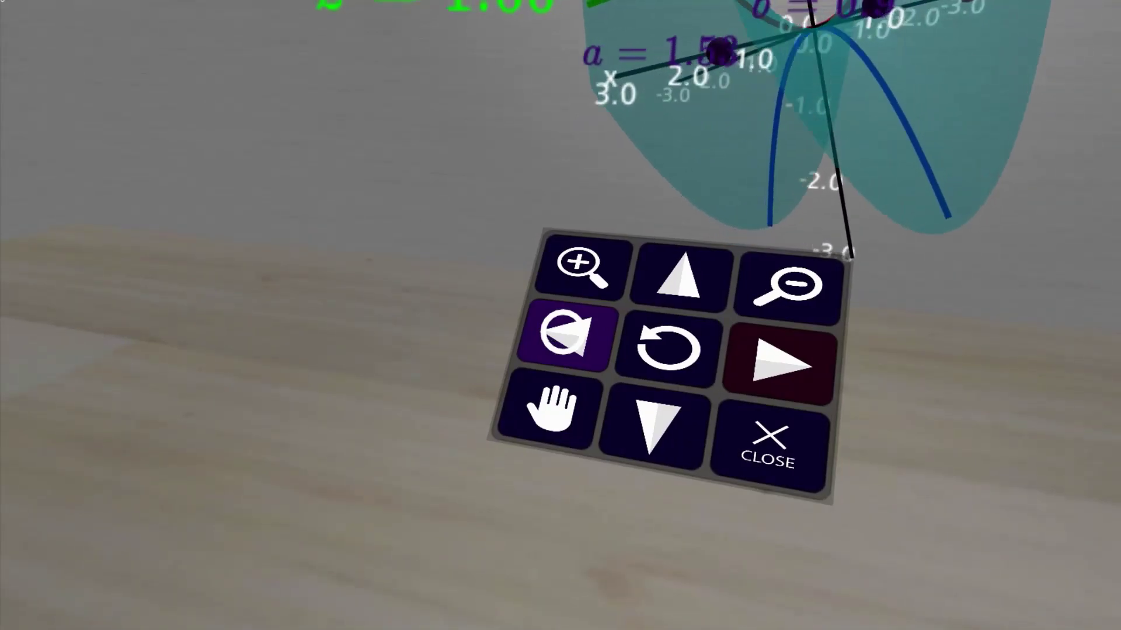
{"action": "left_click", "coordinate": [561, 333]}
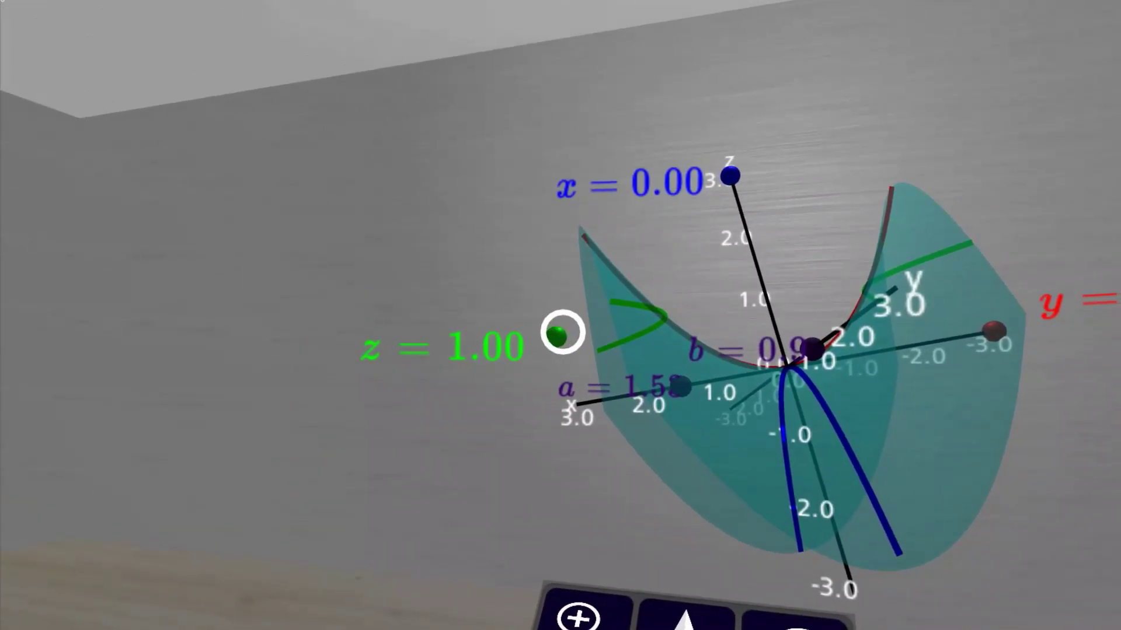
- Move the z, y and x traces to -1.13, 0.99 and -0.83
{"action": "left_click_drag", "start_coordinate": [562, 332], "coordinate": [562, 332]}
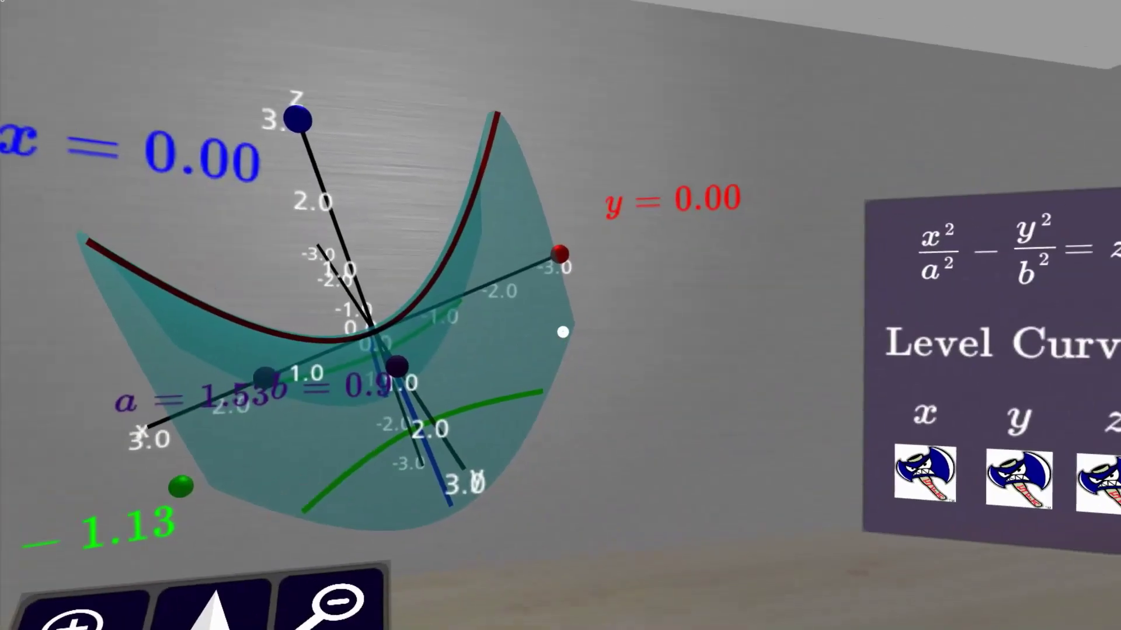
{"action": "left_click_drag", "start_coordinate": [562, 332], "coordinate": [562, 332]}
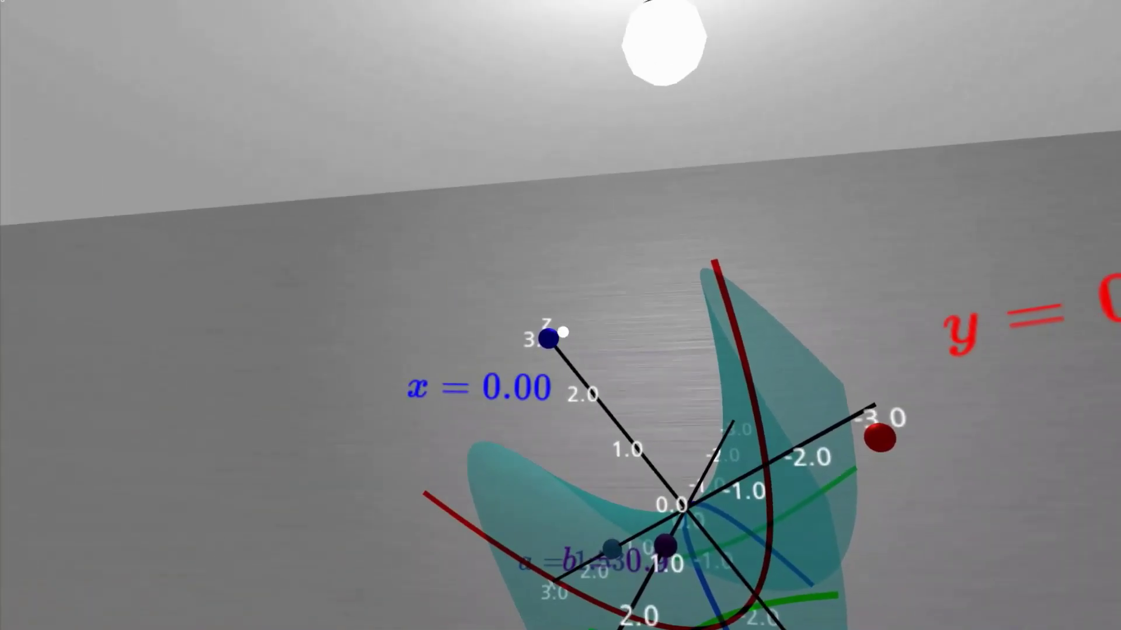
{"action": "left_click_drag", "start_coordinate": [562, 332], "coordinate": [562, 332]}
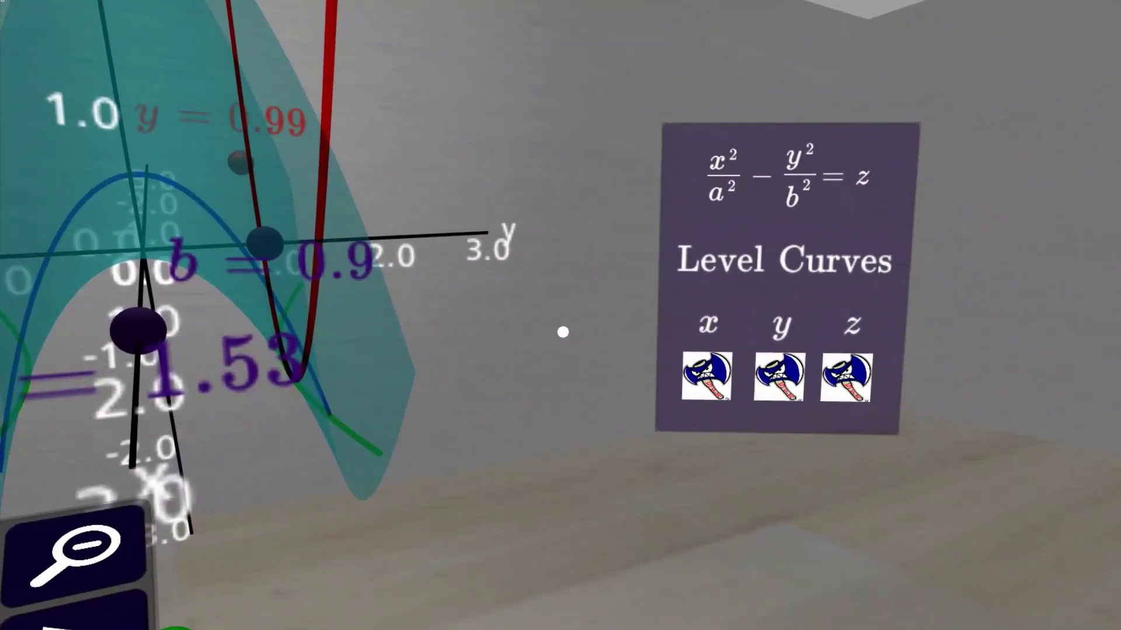
- Show the x level curves, then go to the Vector Fields lessons from the menu
{"action": "left_click", "coordinate": [563, 332]}
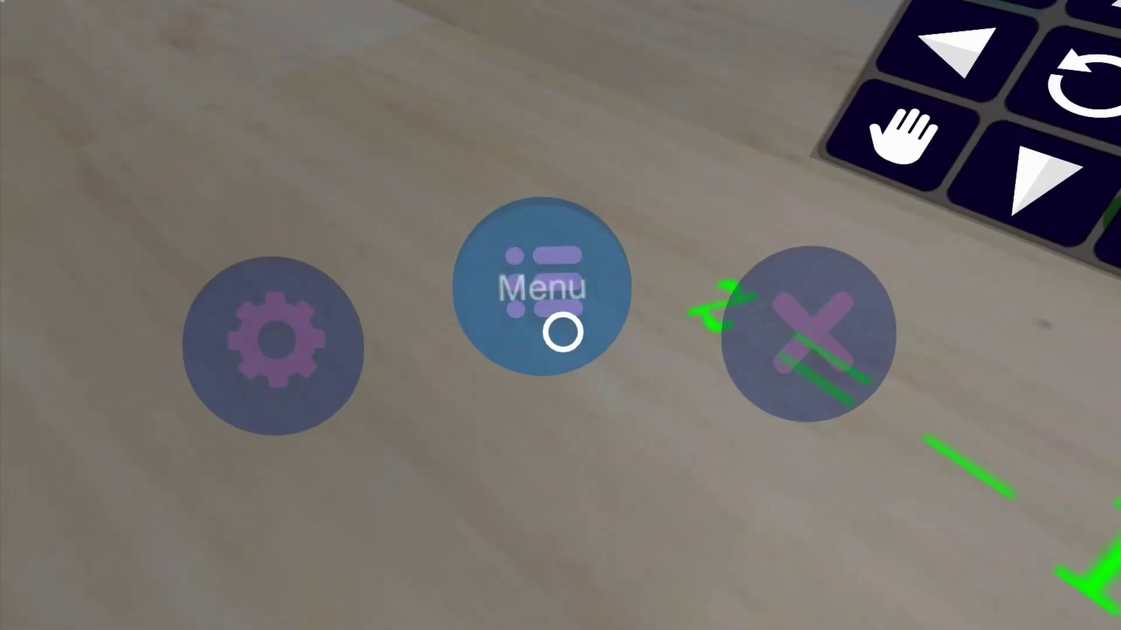
{"action": "left_click", "coordinate": [563, 332]}
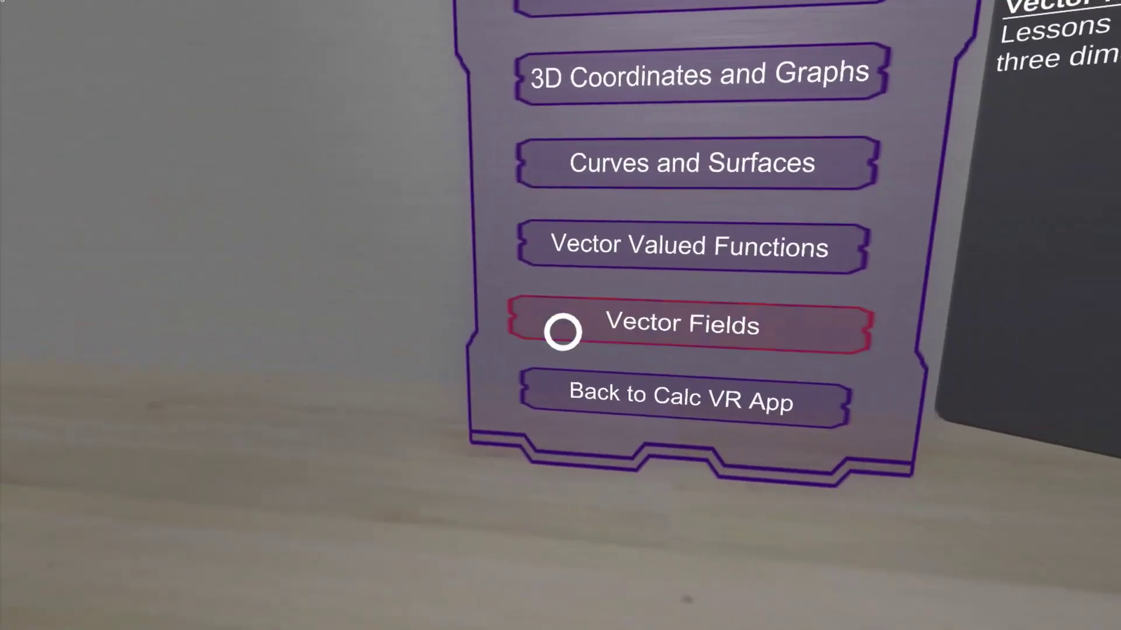
{"action": "left_click", "coordinate": [563, 332]}
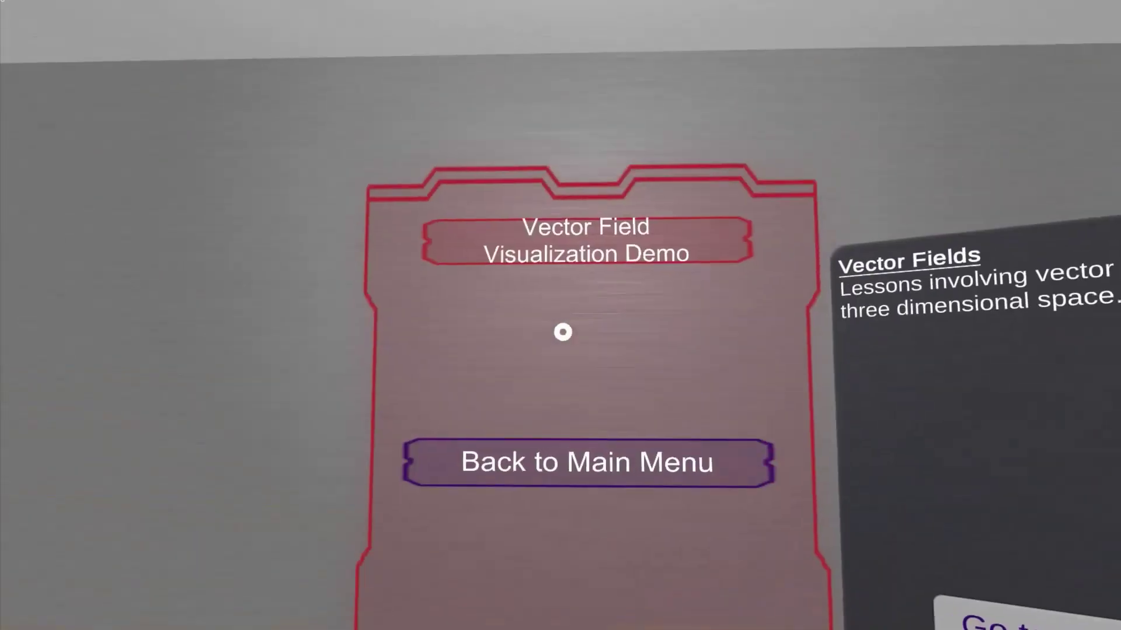